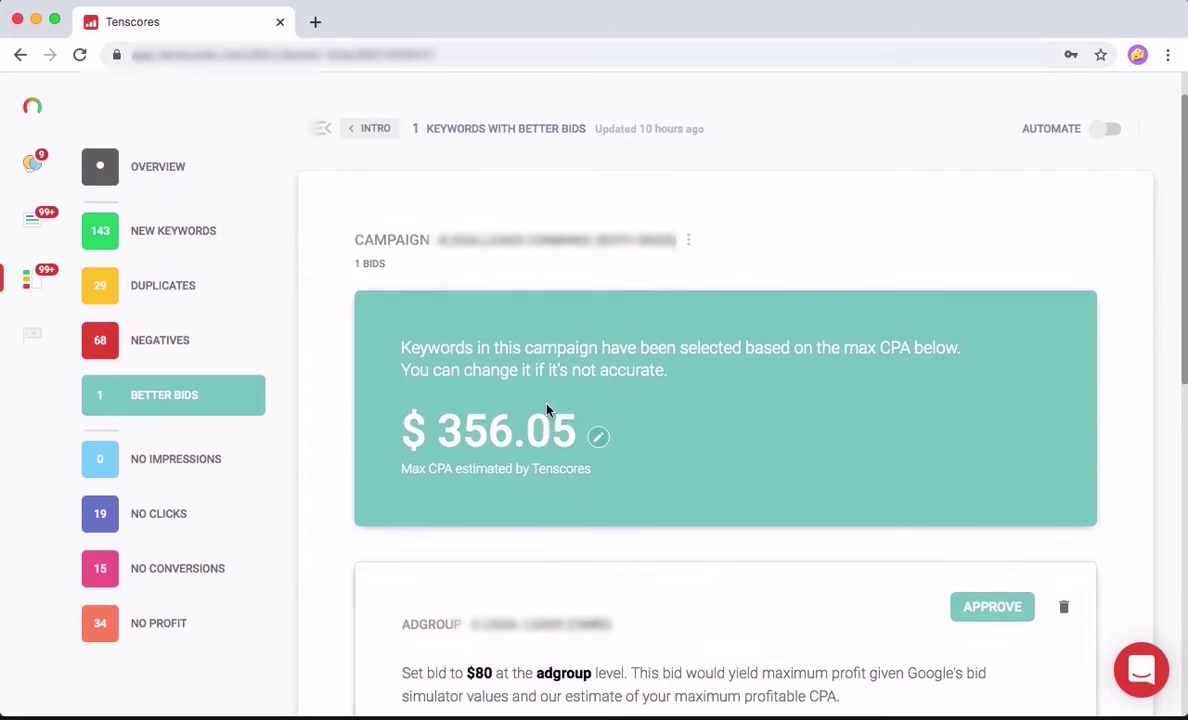
- Examine the campaign's max CPA, the suggested ad group bid and the bid simulator table in the better-bid recommendation
{"action": "scroll", "coordinate": [547, 408], "scroll_direction": "down", "scroll_amount": 4}
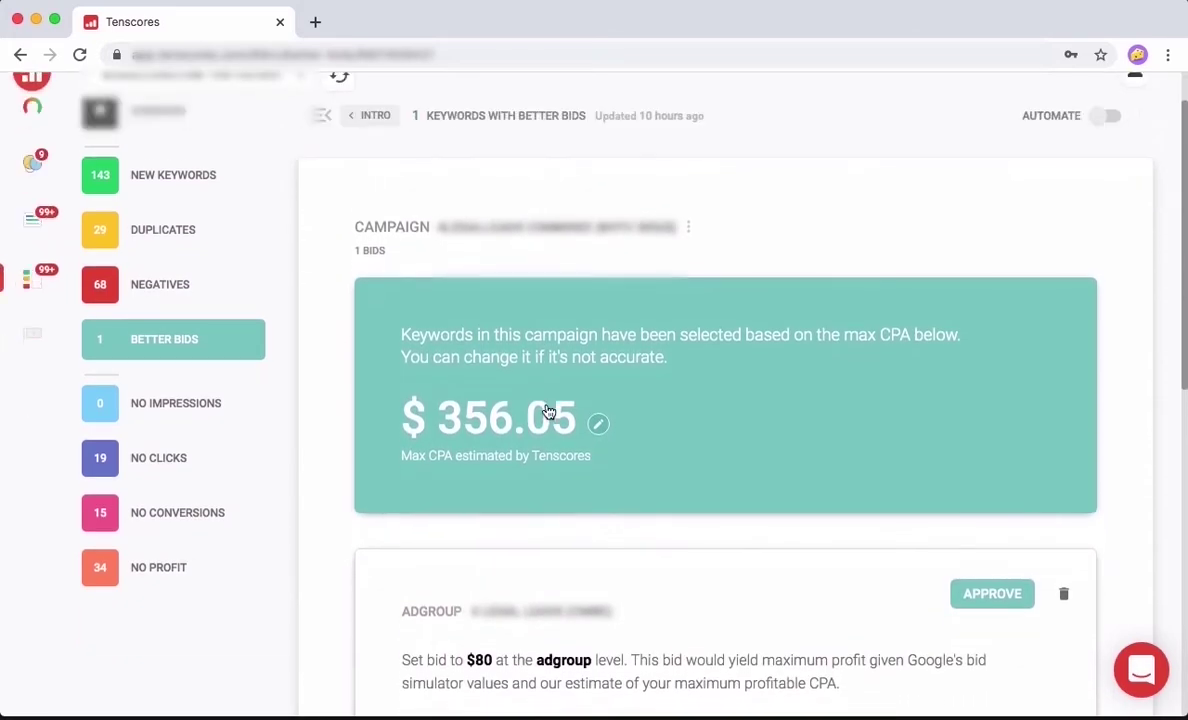
{"action": "scroll", "coordinate": [548, 410], "scroll_direction": "down", "scroll_amount": 3}
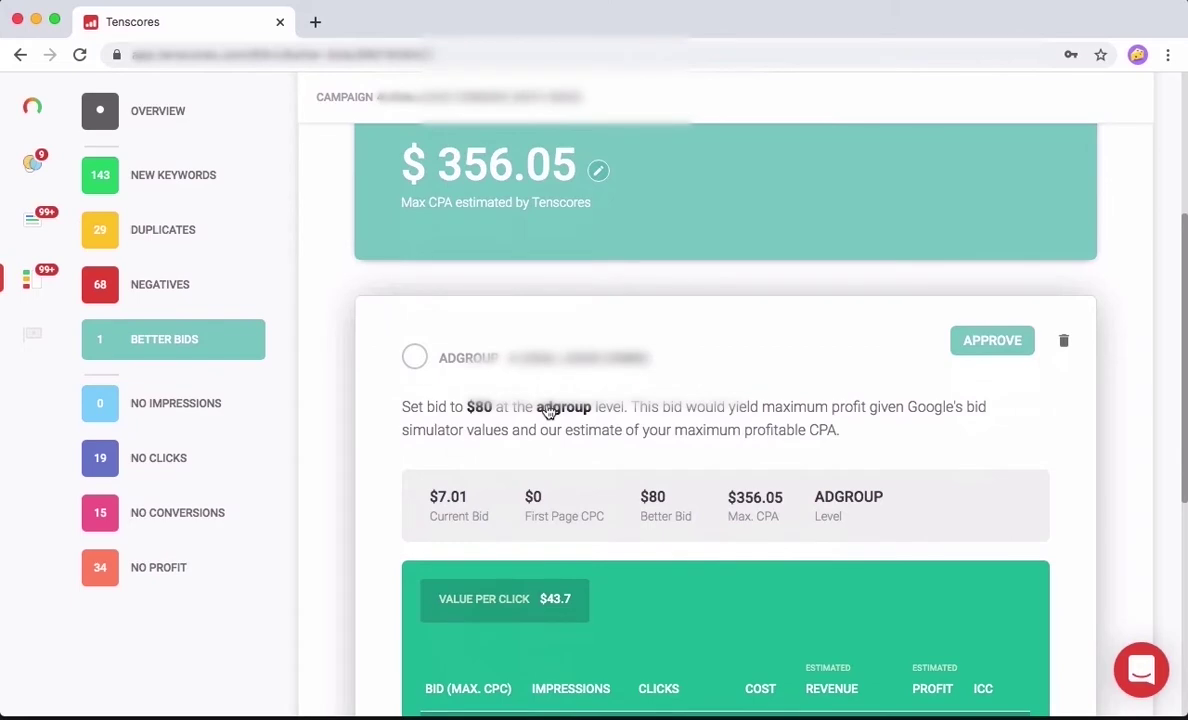
{"action": "scroll", "coordinate": [548, 410], "scroll_direction": "up", "scroll_amount": 5}
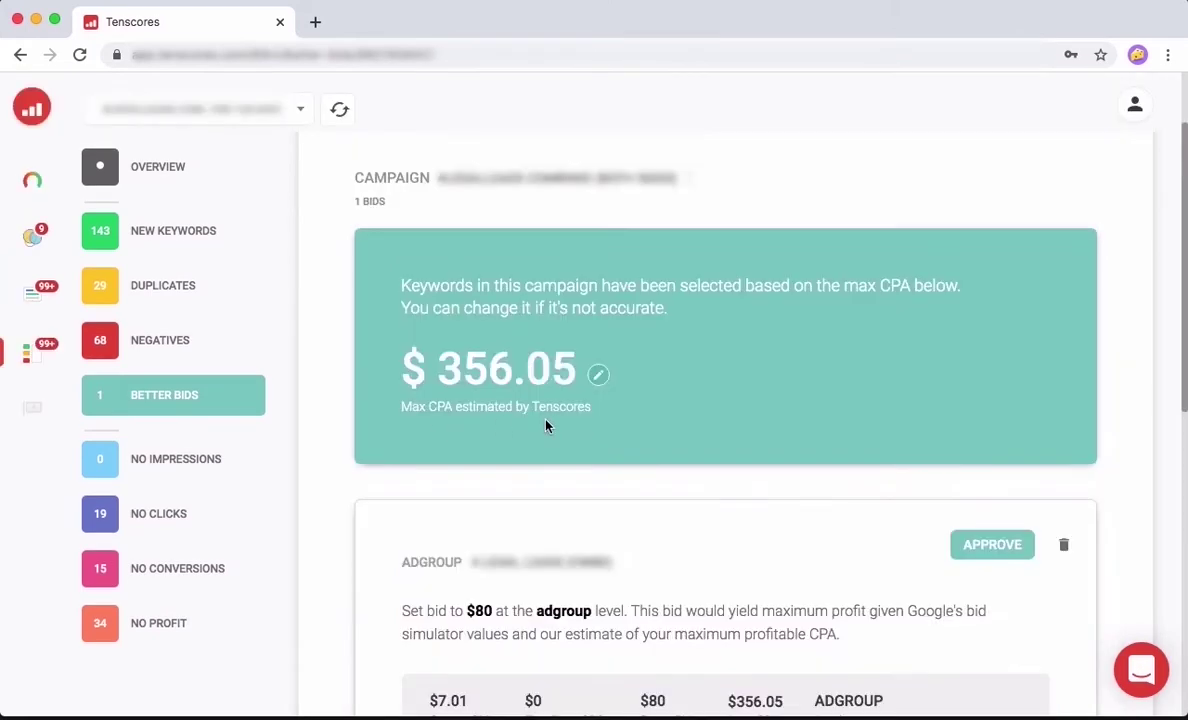
{"action": "scroll", "coordinate": [662, 440], "scroll_direction": "down", "scroll_amount": 1}
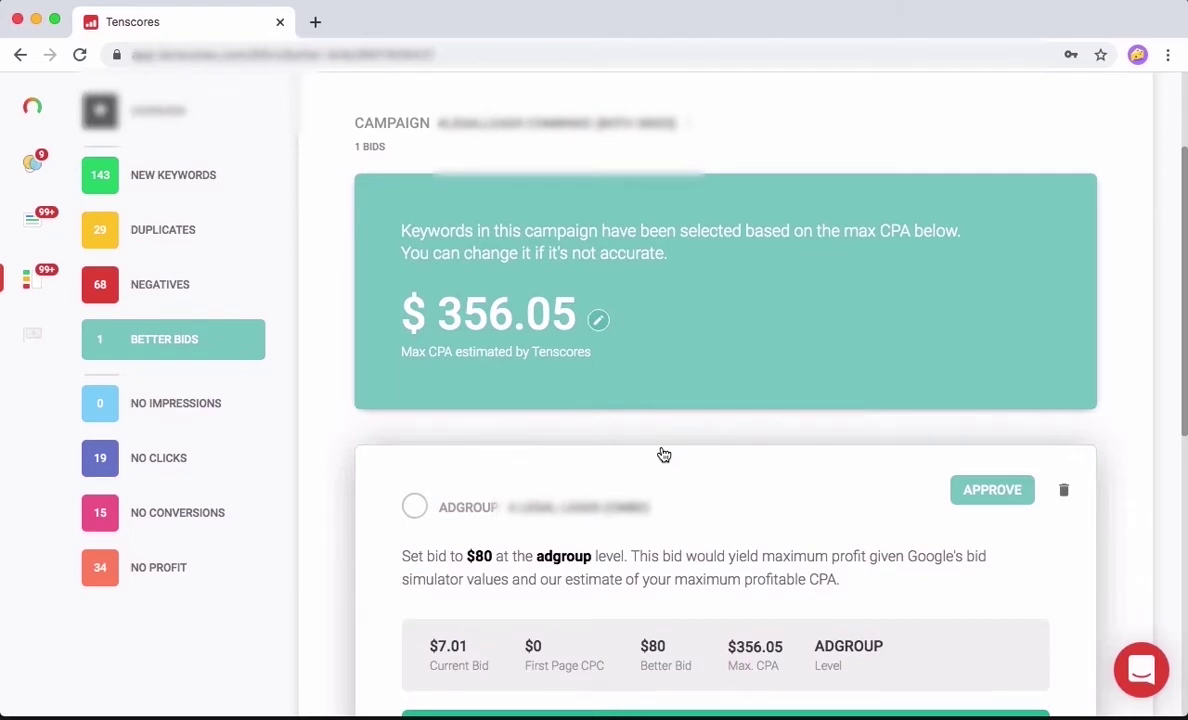
{"action": "scroll", "coordinate": [663, 455], "scroll_direction": "up", "scroll_amount": 1}
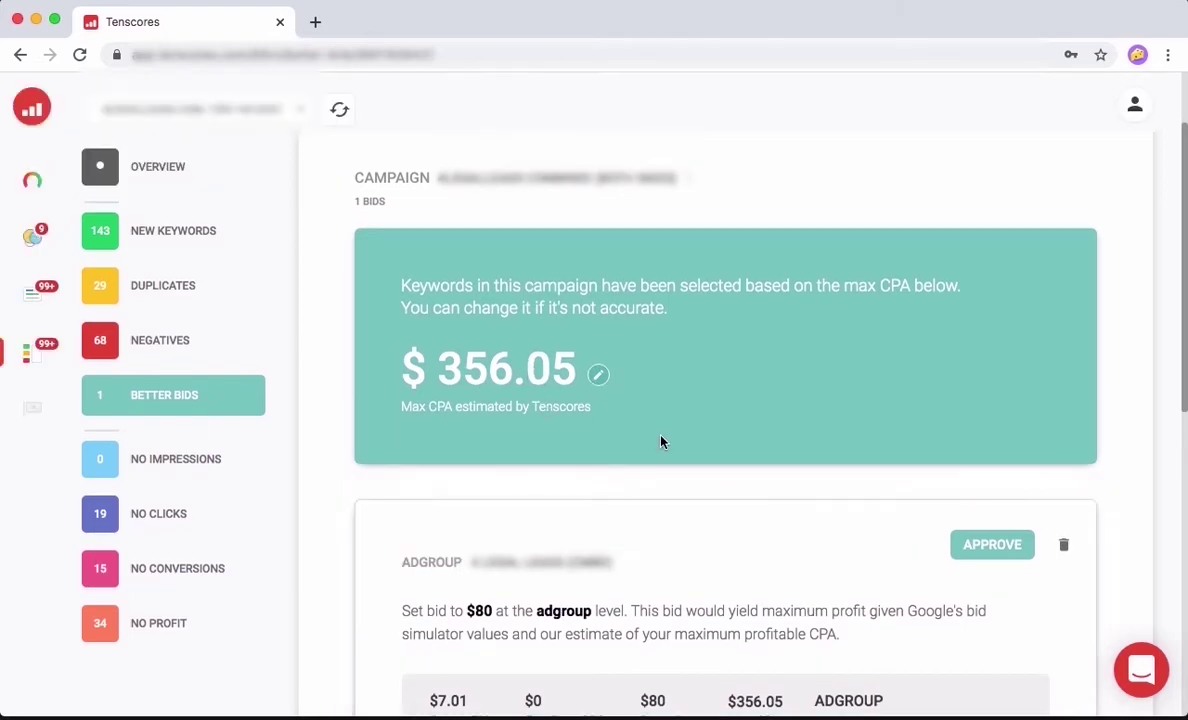
{"action": "scroll", "coordinate": [662, 445], "scroll_direction": "down", "scroll_amount": 1}
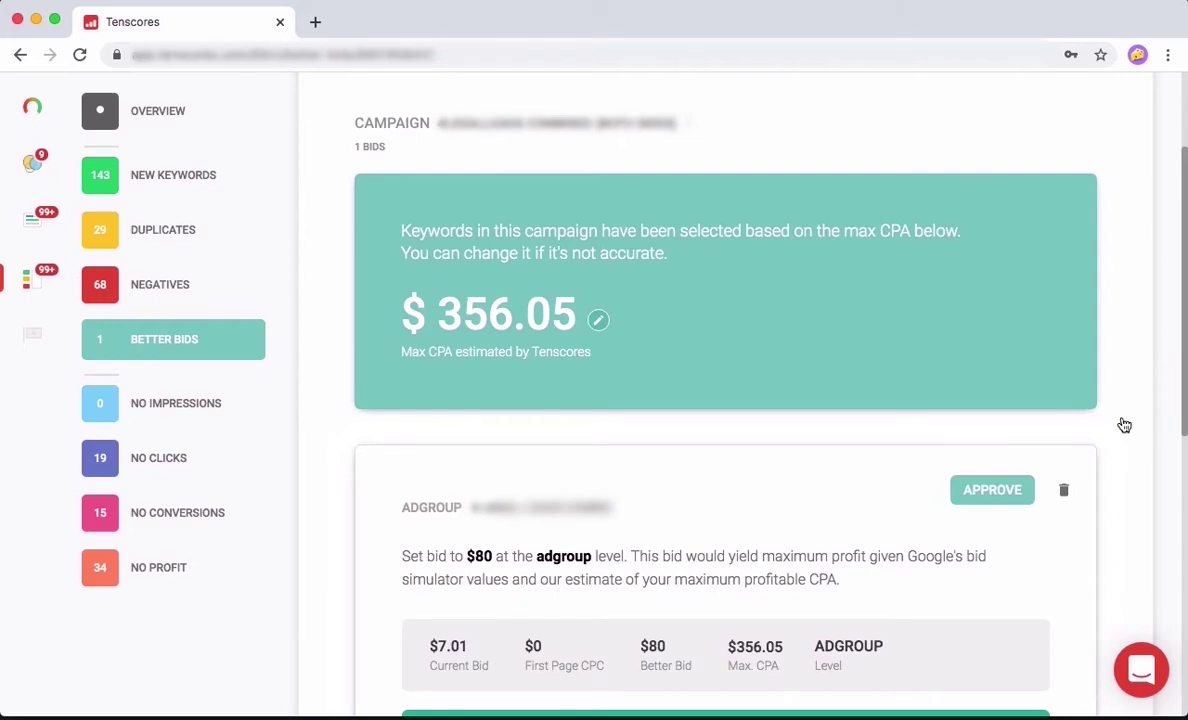
{"action": "scroll", "coordinate": [1124, 426], "scroll_direction": "down", "scroll_amount": 5}
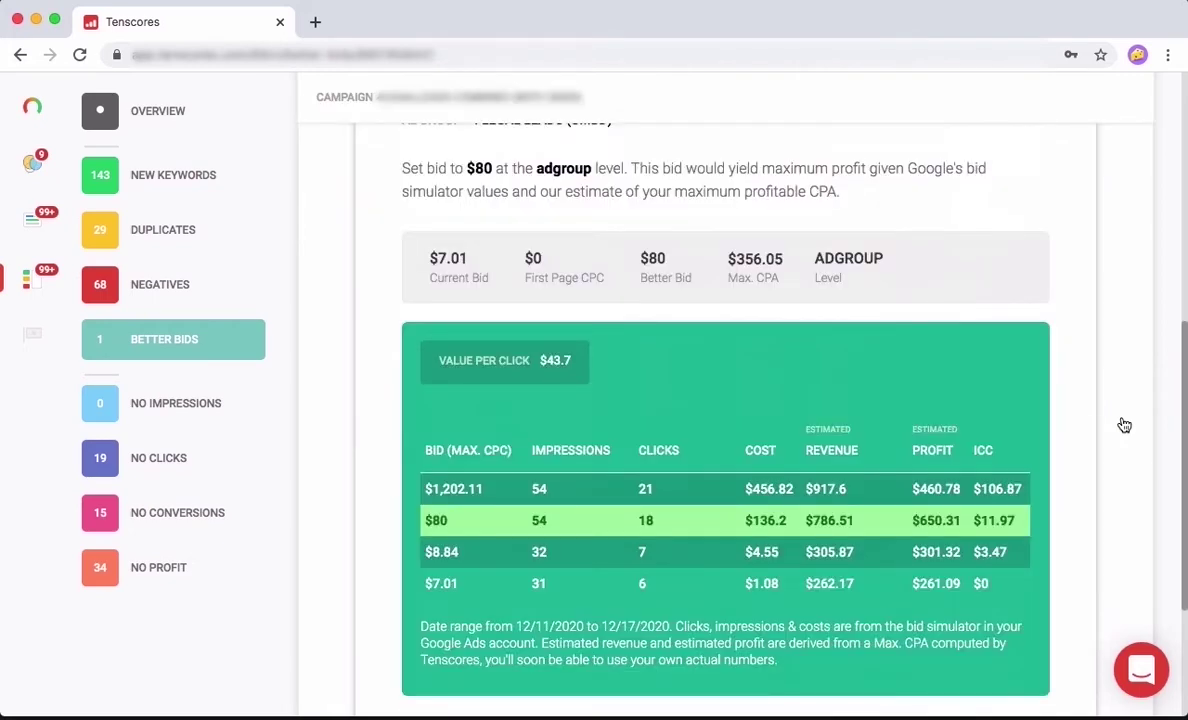
{"action": "scroll", "coordinate": [1124, 426], "scroll_direction": "down", "scroll_amount": 1}
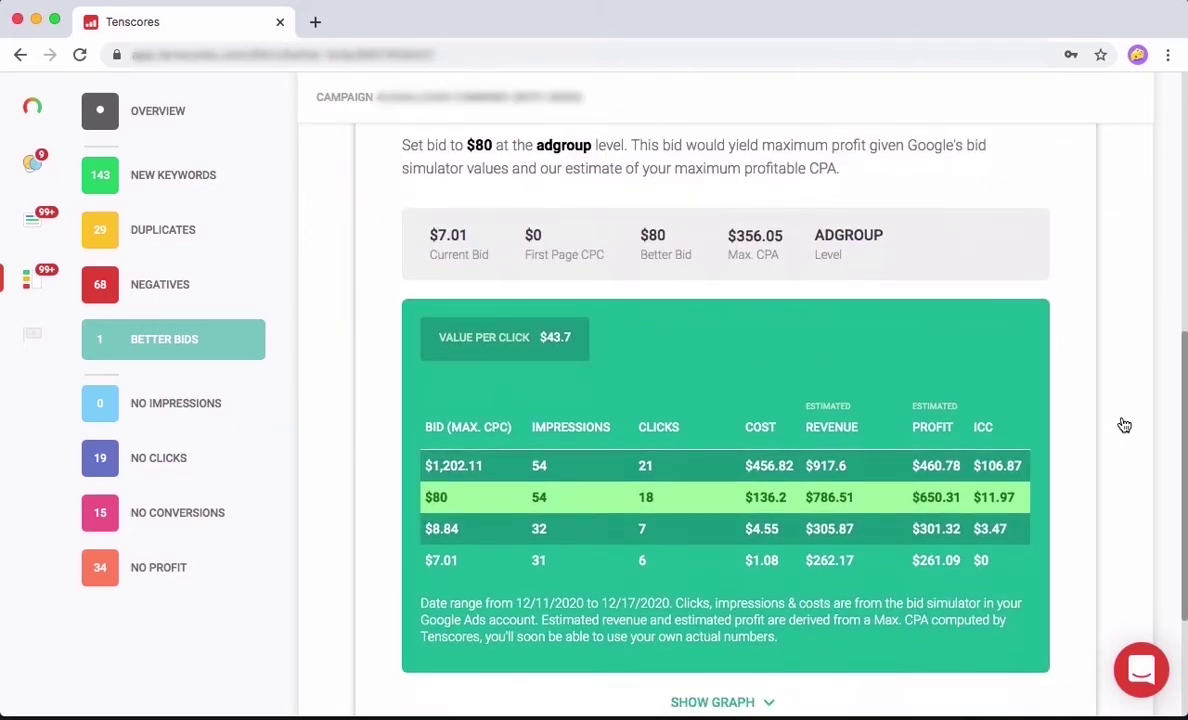
{"action": "scroll", "coordinate": [1124, 426], "scroll_direction": "up", "scroll_amount": 1}
{"action": "scroll", "coordinate": [1124, 426], "scroll_direction": "down", "scroll_amount": 1}
{"action": "scroll", "coordinate": [640, 615], "scroll_direction": "down", "scroll_amount": 2}
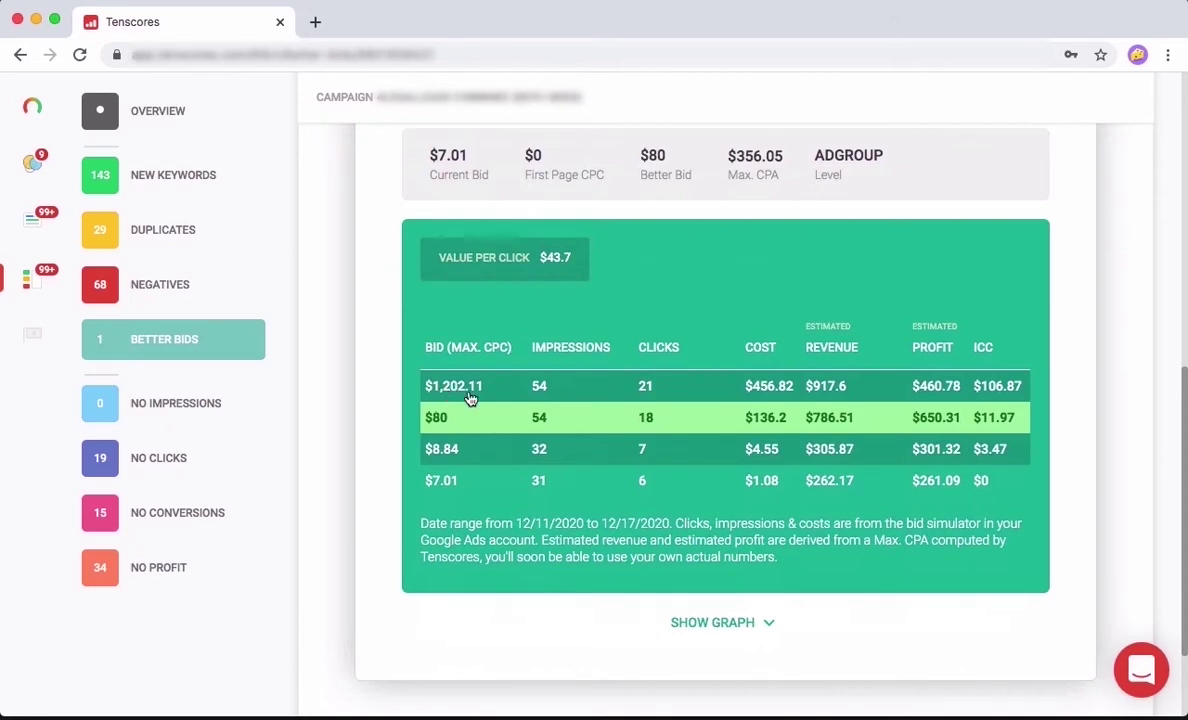
- Show the graph of estimated profit at each bid for the ad group recommendation
{"action": "scroll", "coordinate": [994, 390], "scroll_direction": "up", "scroll_amount": 2}
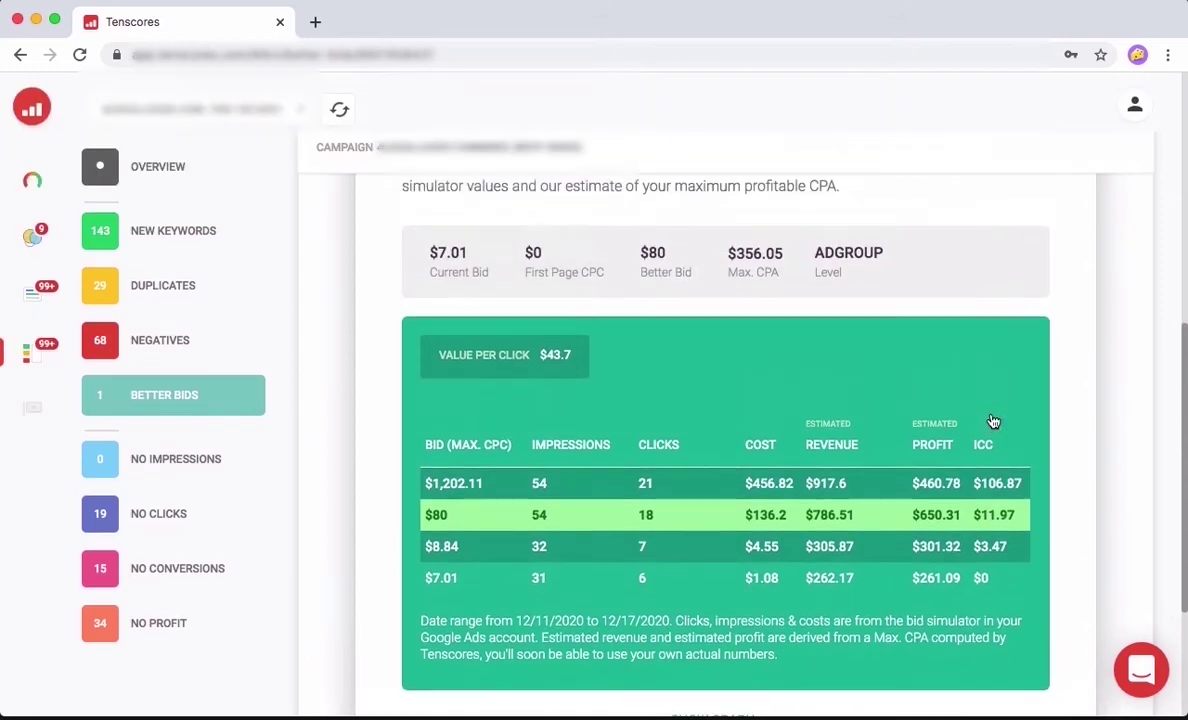
{"action": "scroll", "coordinate": [827, 582], "scroll_direction": "down", "scroll_amount": 3}
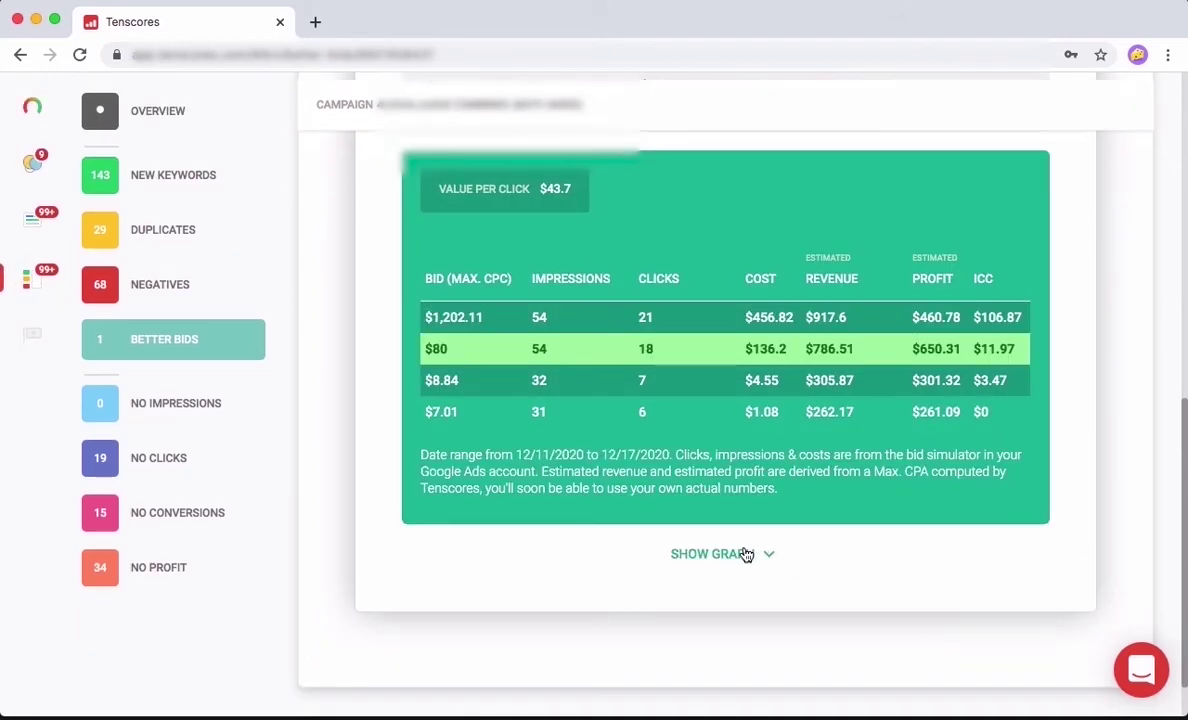
{"action": "left_click", "coordinate": [713, 555]}
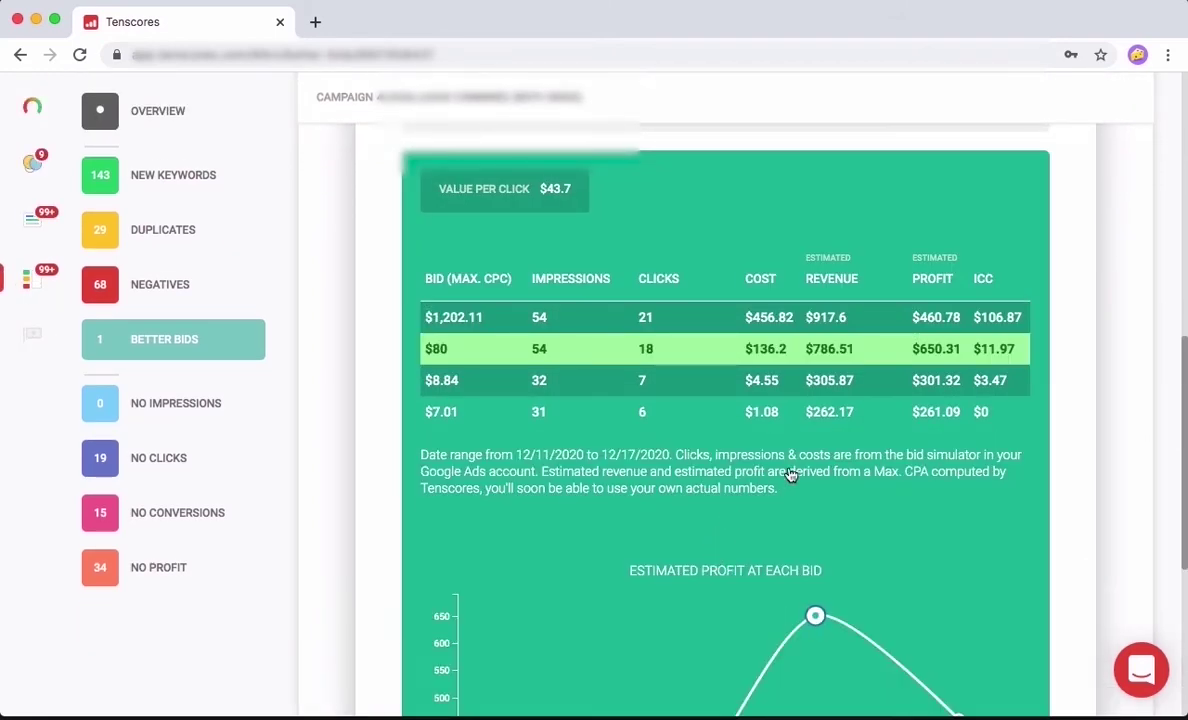
- Open the campaign's max CPA for editing and try to save it at $356.05
{"action": "scroll", "coordinate": [797, 472], "scroll_direction": "up", "scroll_amount": 4}
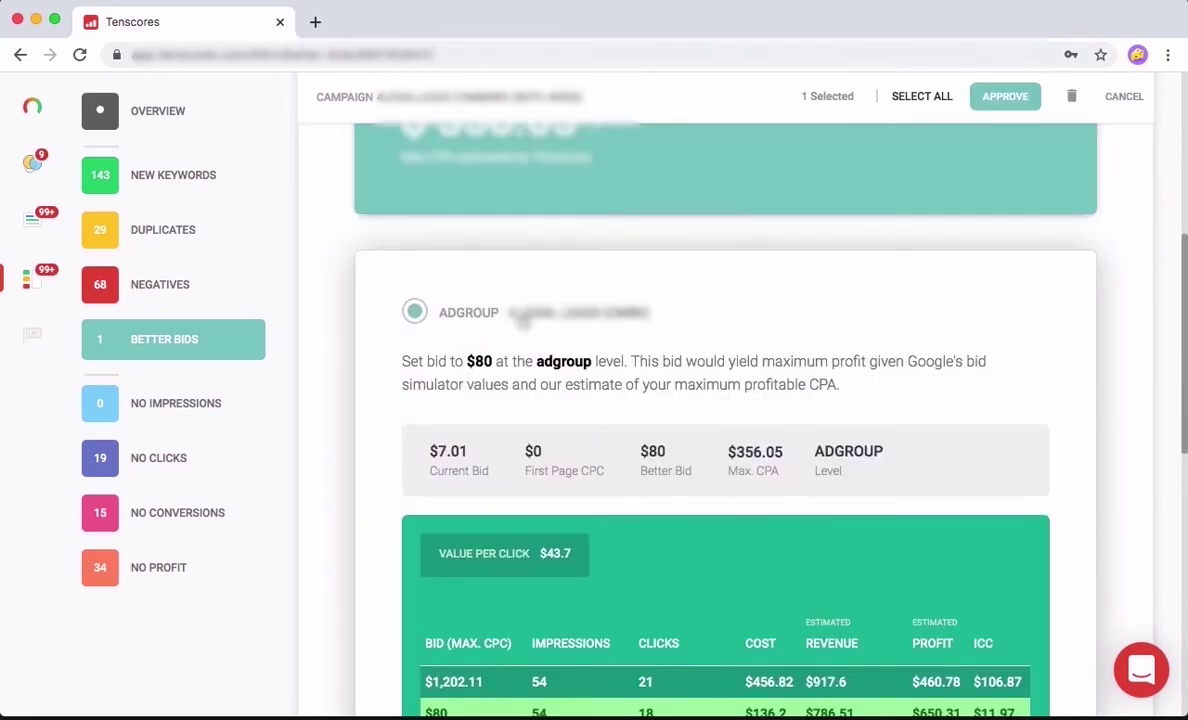
{"action": "scroll", "coordinate": [522, 320], "scroll_direction": "up", "scroll_amount": 2}
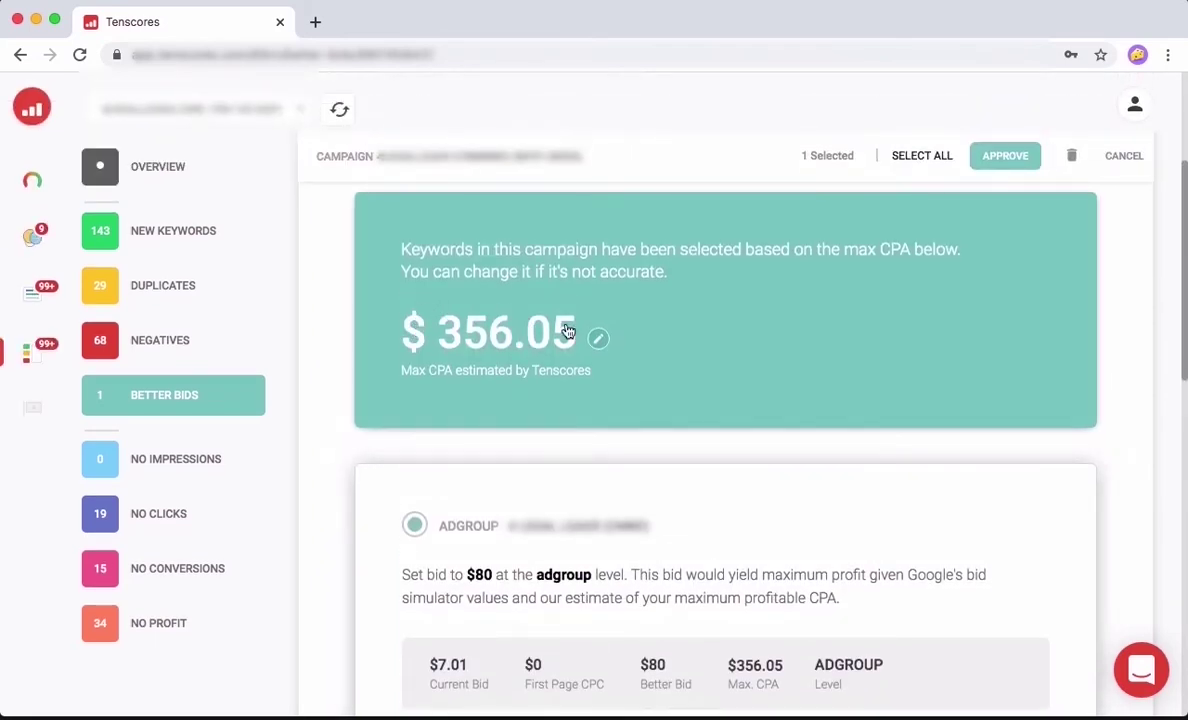
{"action": "left_click", "coordinate": [598, 340]}
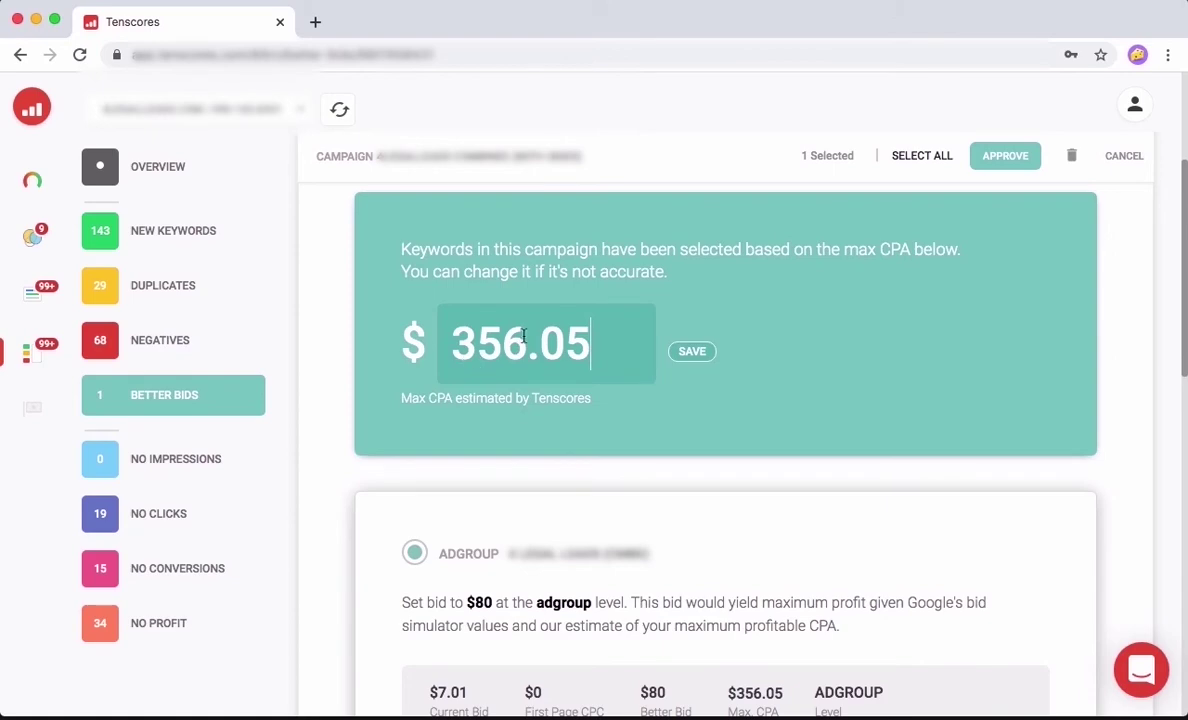
{"action": "left_click", "coordinate": [682, 354]}
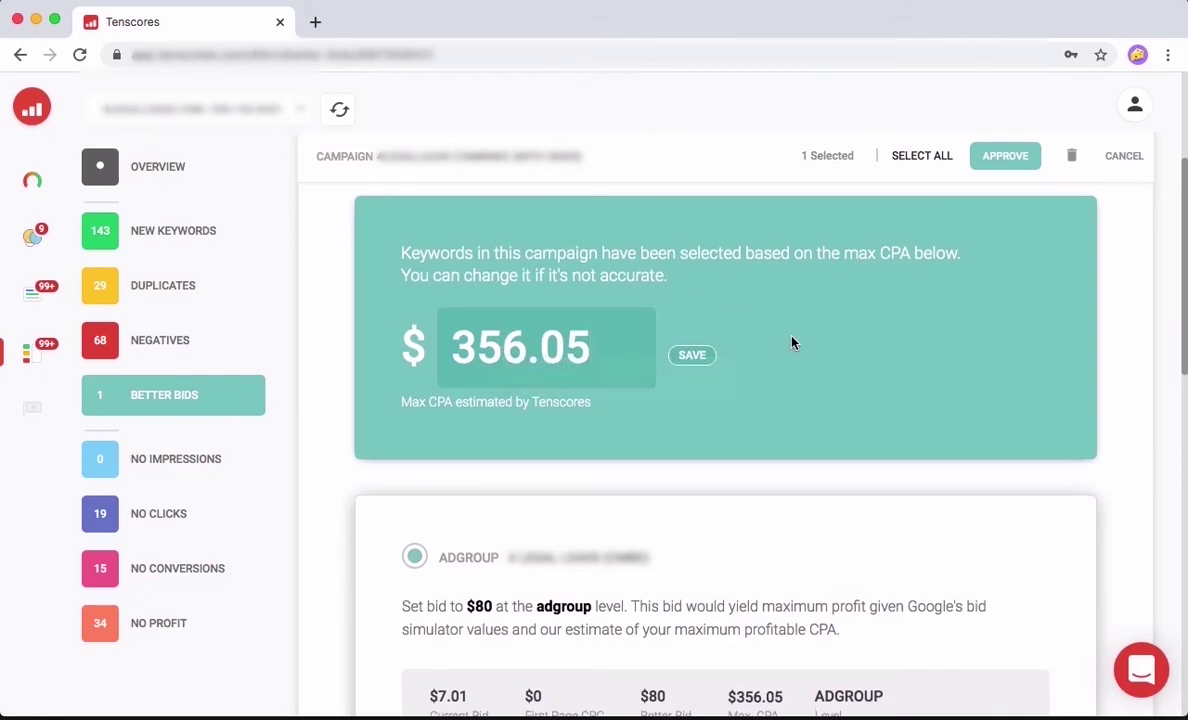
{"action": "scroll", "coordinate": [791, 343], "scroll_direction": "up", "scroll_amount": 1}
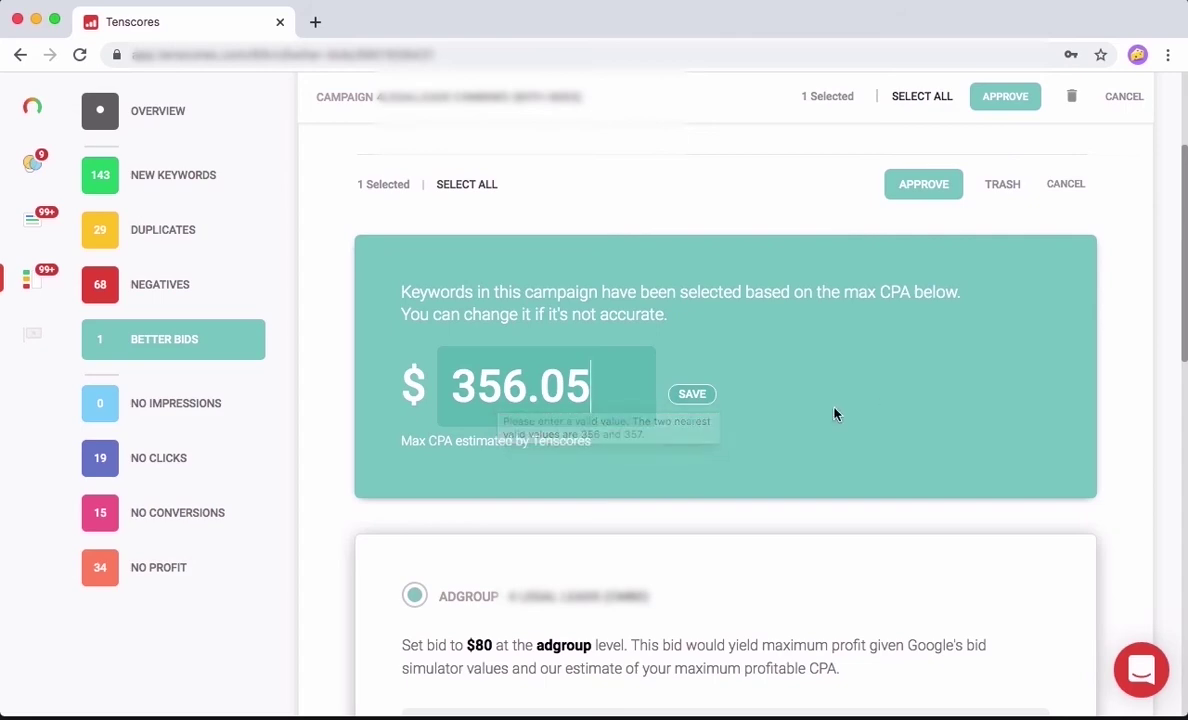
{"action": "left_click", "coordinate": [542, 384]}
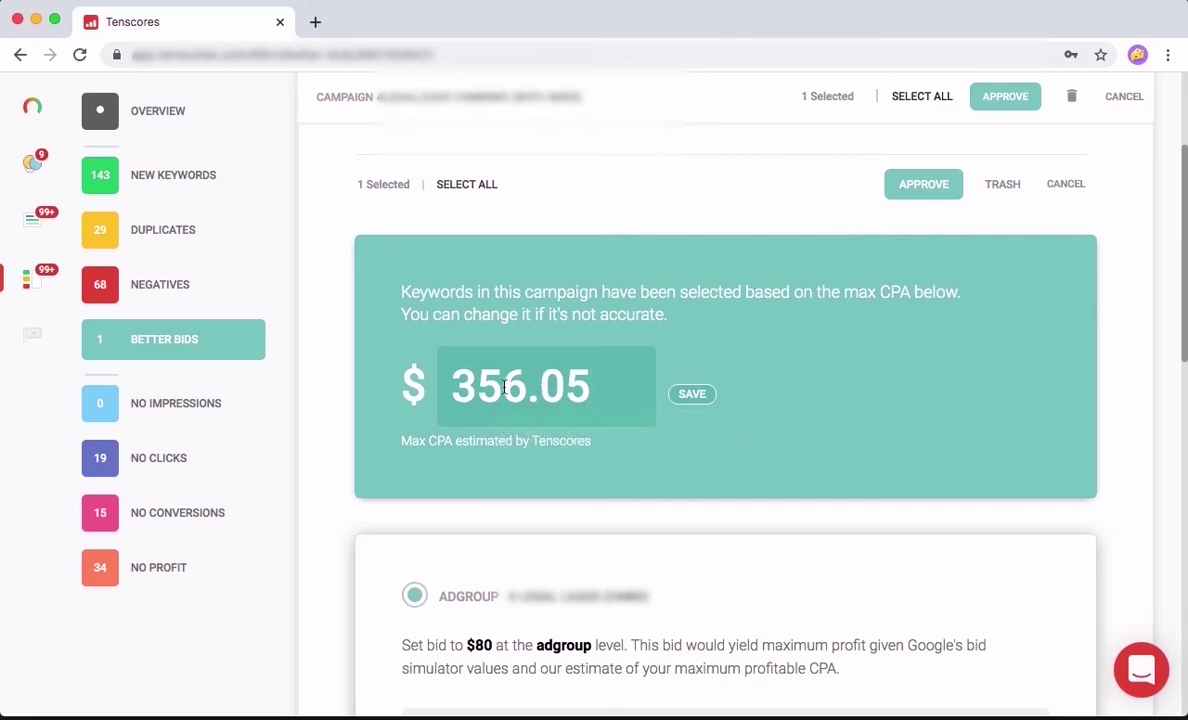
{"action": "left_click_drag", "start_coordinate": [458, 358], "coordinate": [879, 367]}
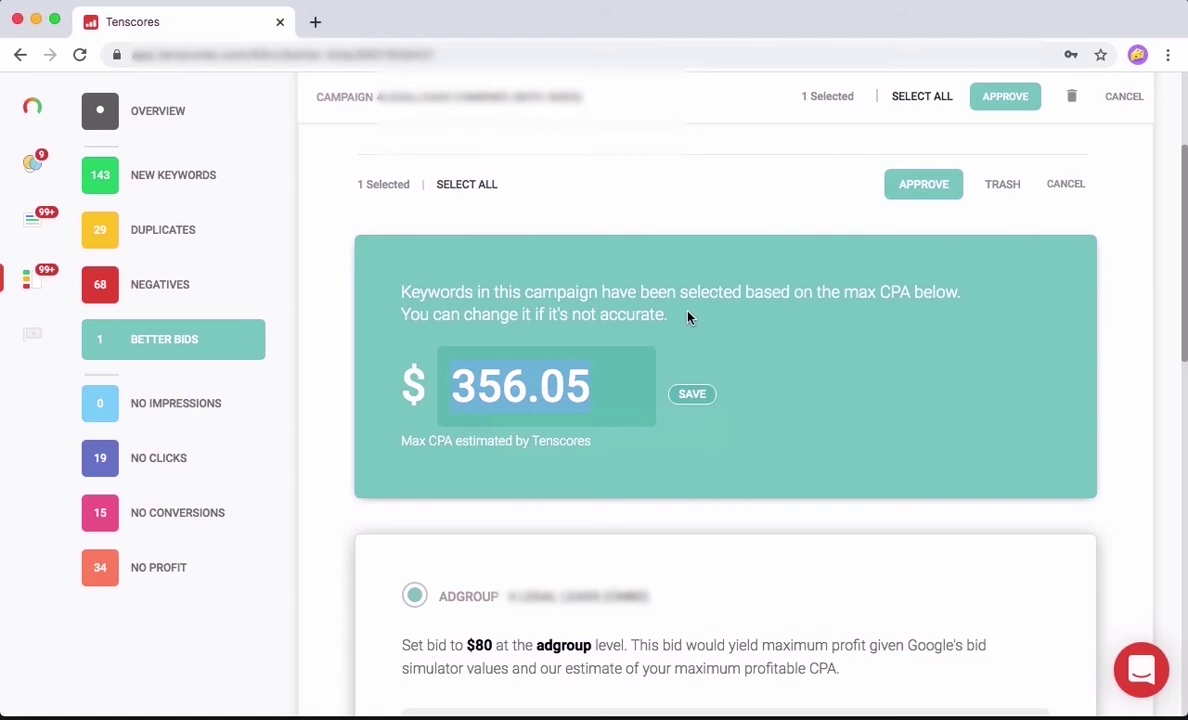
{"action": "key", "text": "Return"}
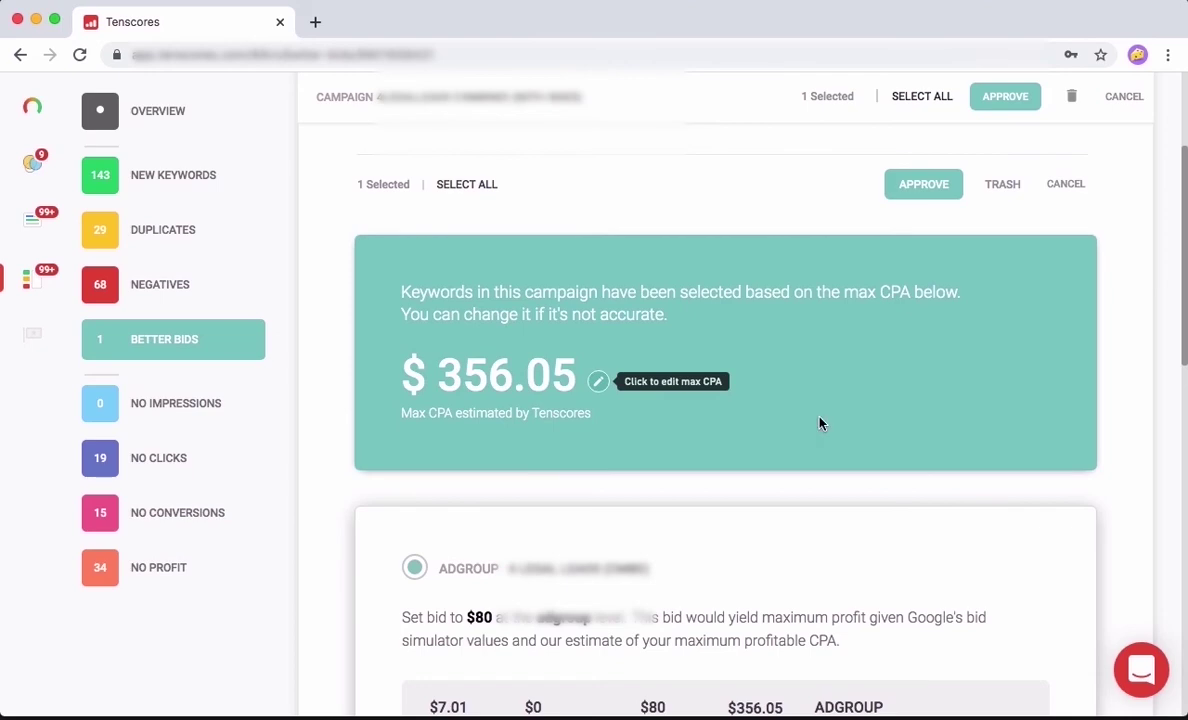
- Examine the estimated profit graph and compare the cost, revenue, profit and ICC of each bid in the table
{"action": "scroll", "coordinate": [820, 424], "scroll_direction": "down", "scroll_amount": 10}
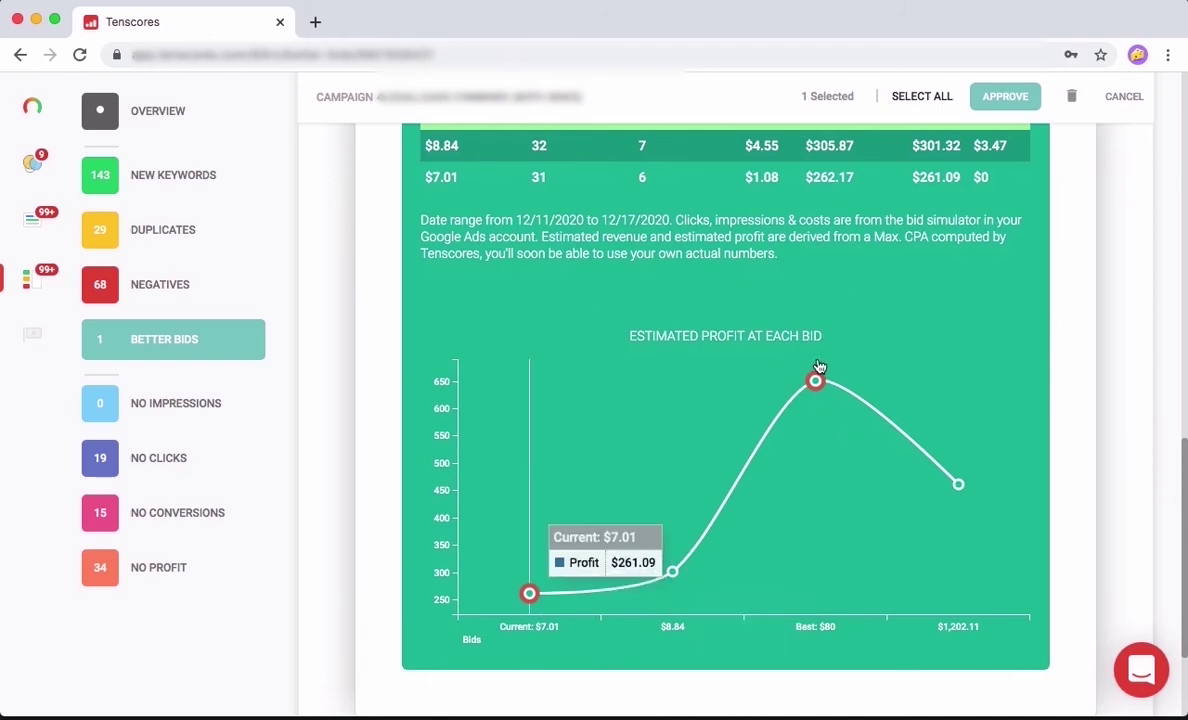
{"action": "scroll", "coordinate": [823, 390], "scroll_direction": "up", "scroll_amount": 1}
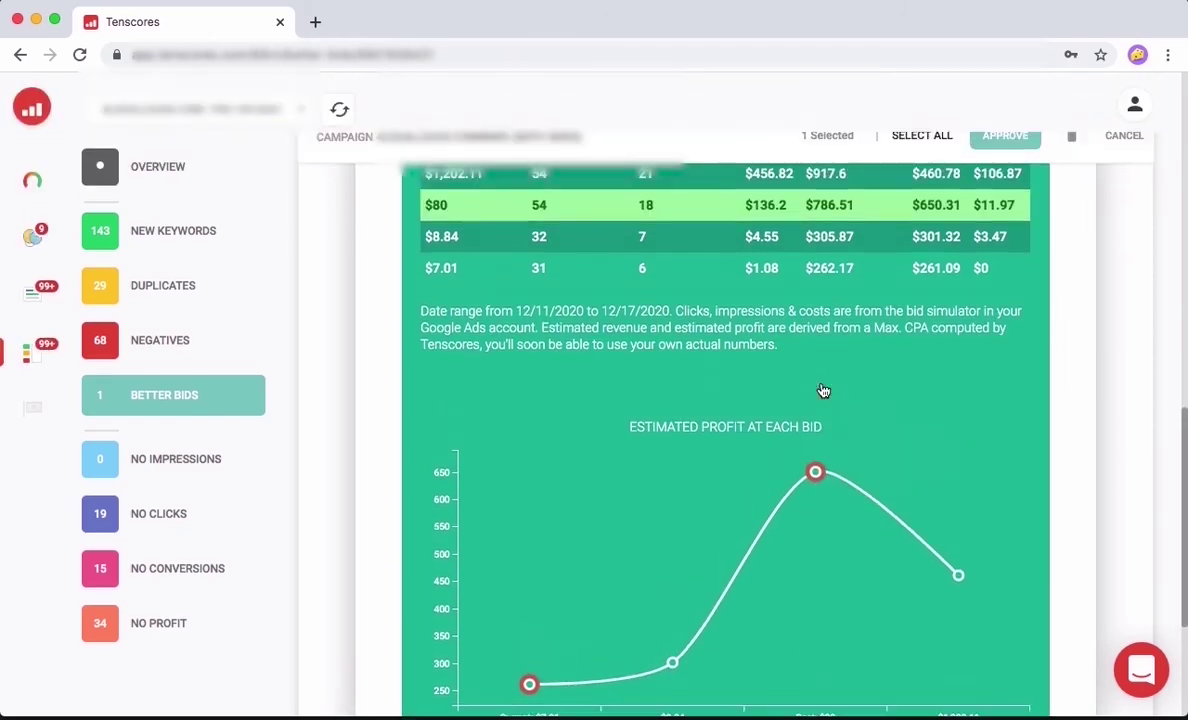
{"action": "scroll", "coordinate": [823, 390], "scroll_direction": "up", "scroll_amount": 1}
{"action": "scroll", "coordinate": [823, 390], "scroll_direction": "up", "scroll_amount": 1}
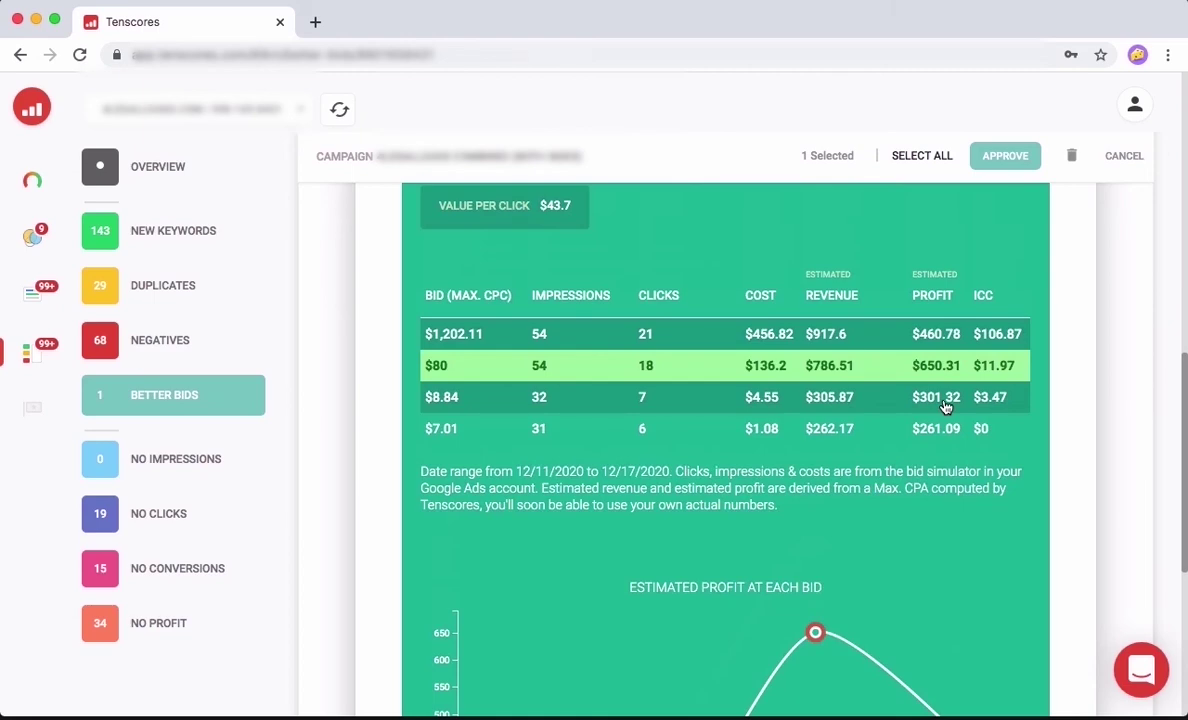
{"action": "scroll", "coordinate": [945, 406], "scroll_direction": "down", "scroll_amount": 1}
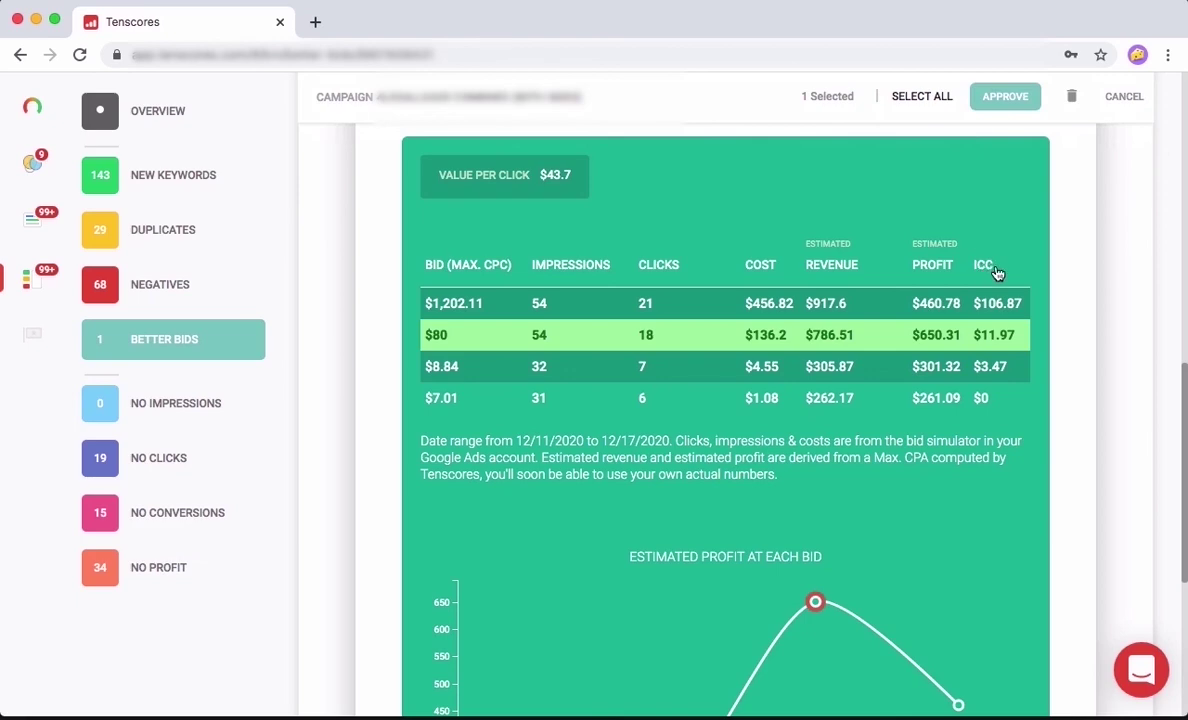
{"action": "scroll", "coordinate": [997, 273], "scroll_direction": "up", "scroll_amount": 5}
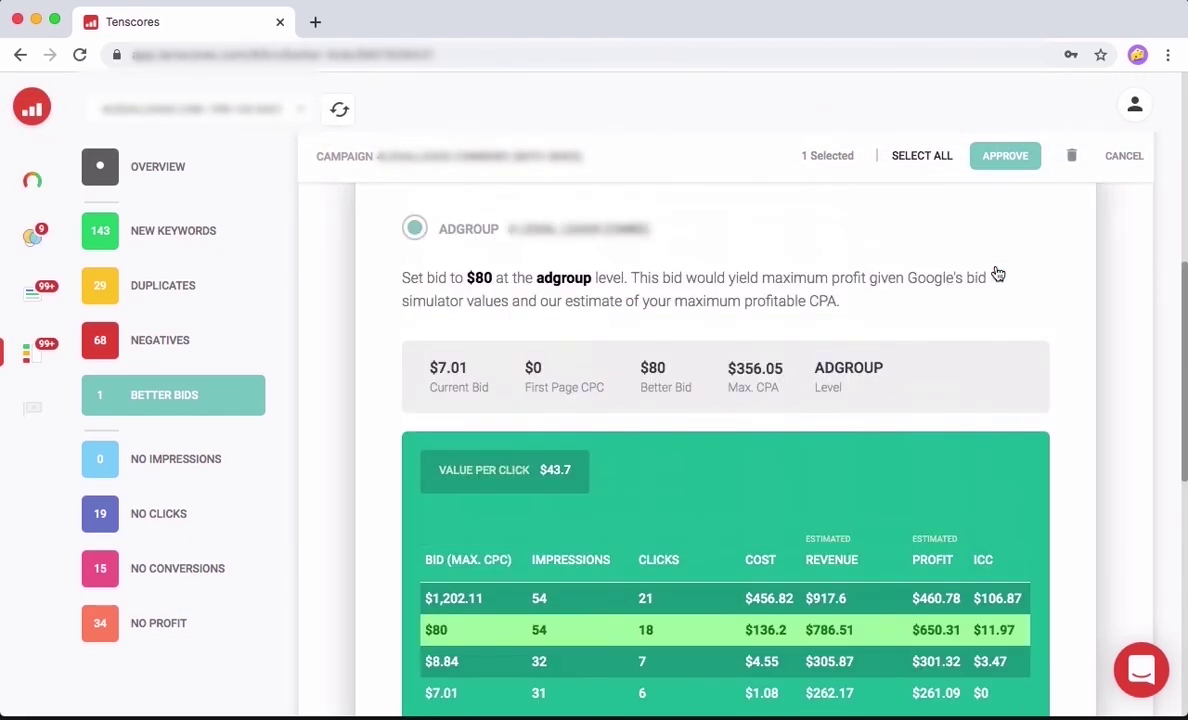
{"action": "scroll", "coordinate": [997, 273], "scroll_direction": "down", "scroll_amount": 1}
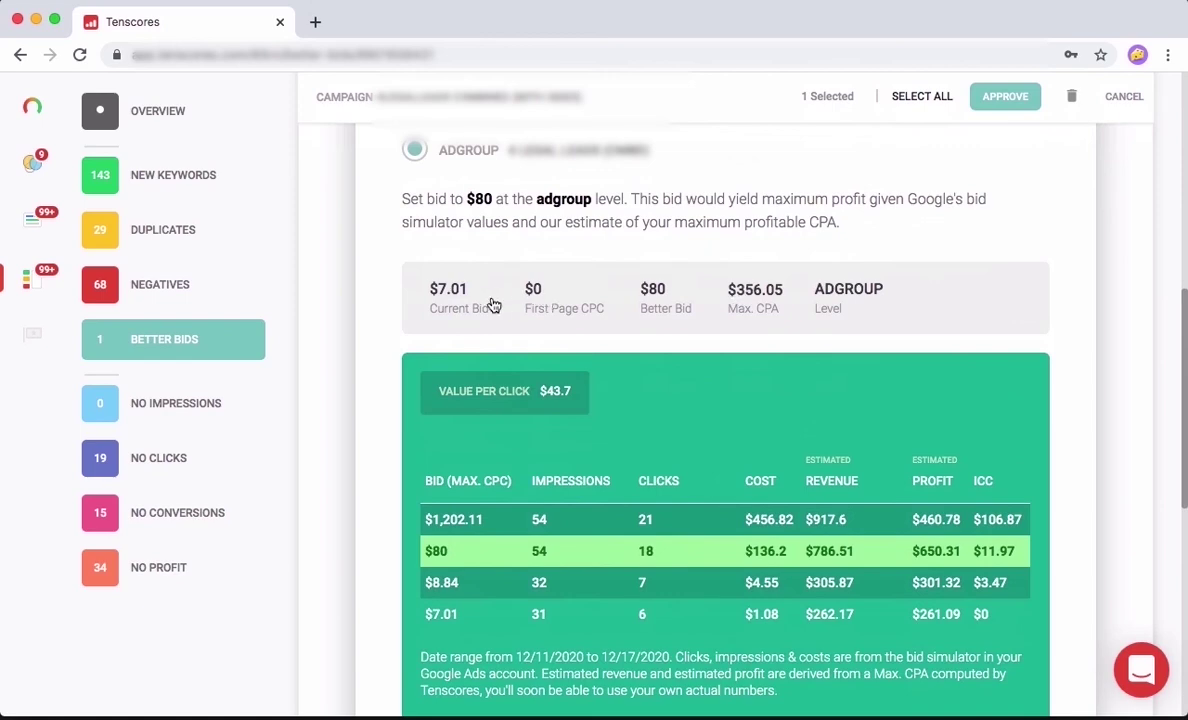
{"action": "scroll", "coordinate": [838, 376], "scroll_direction": "down", "scroll_amount": 6}
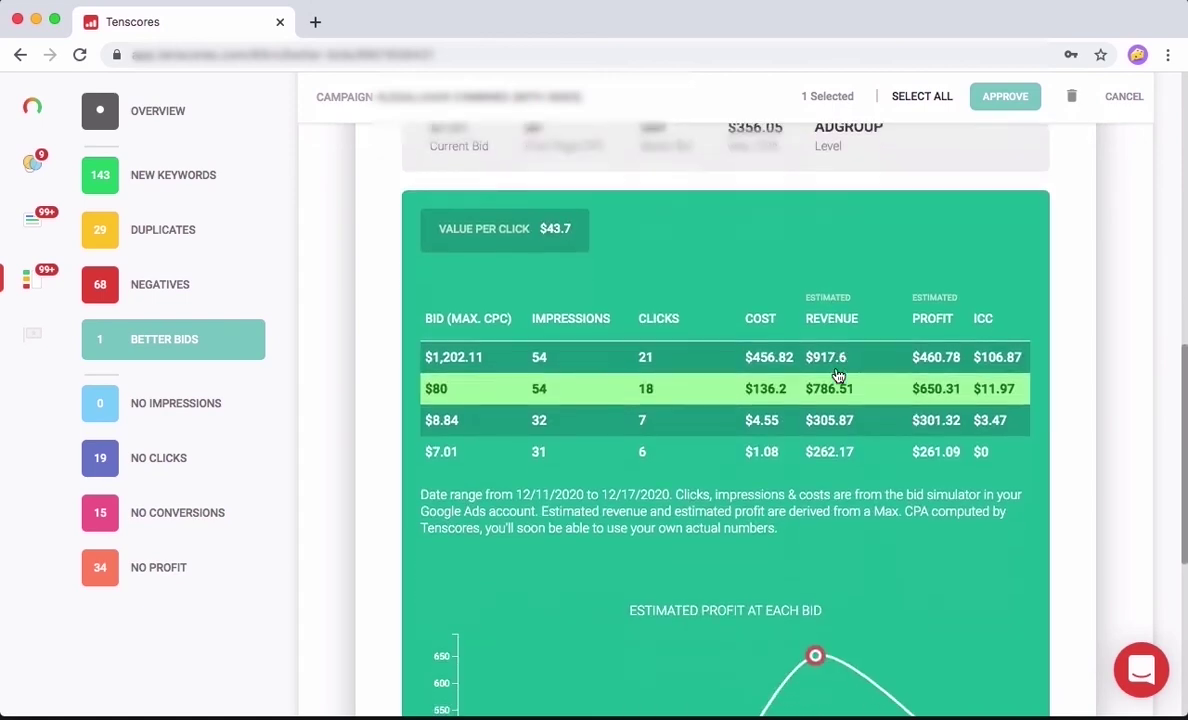
{"action": "scroll", "coordinate": [880, 265], "scroll_direction": "up", "scroll_amount": 1}
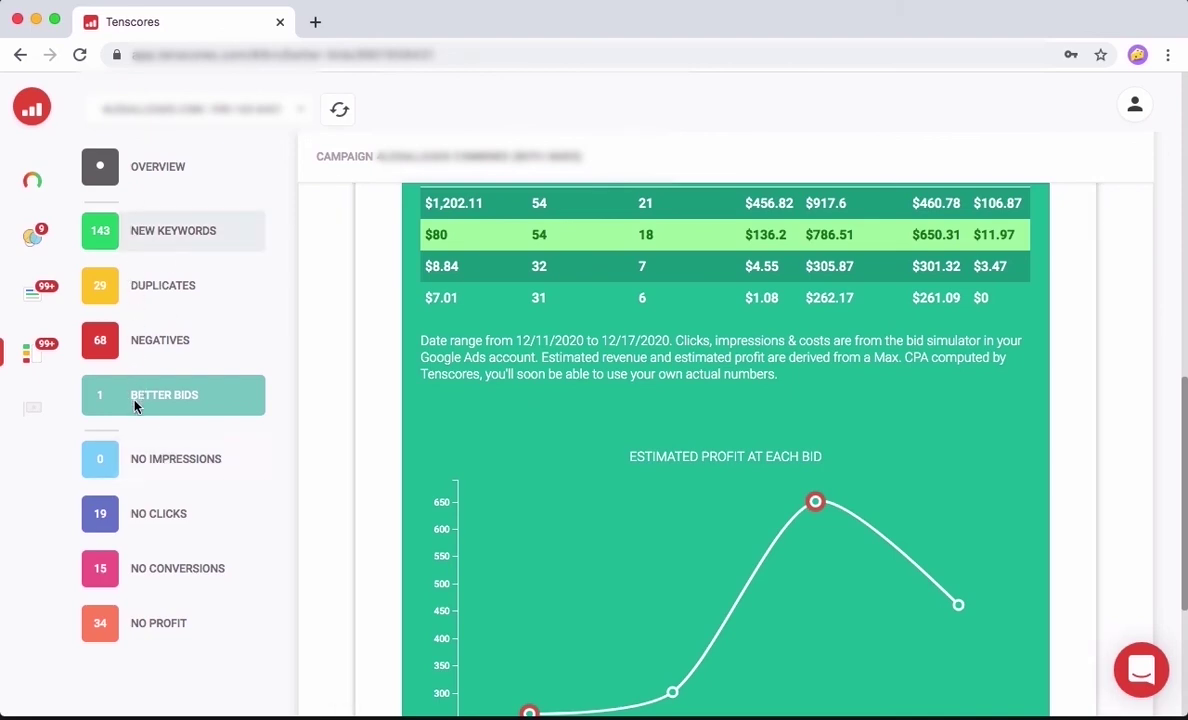
{"action": "scroll", "coordinate": [138, 471], "scroll_direction": "down", "scroll_amount": 1}
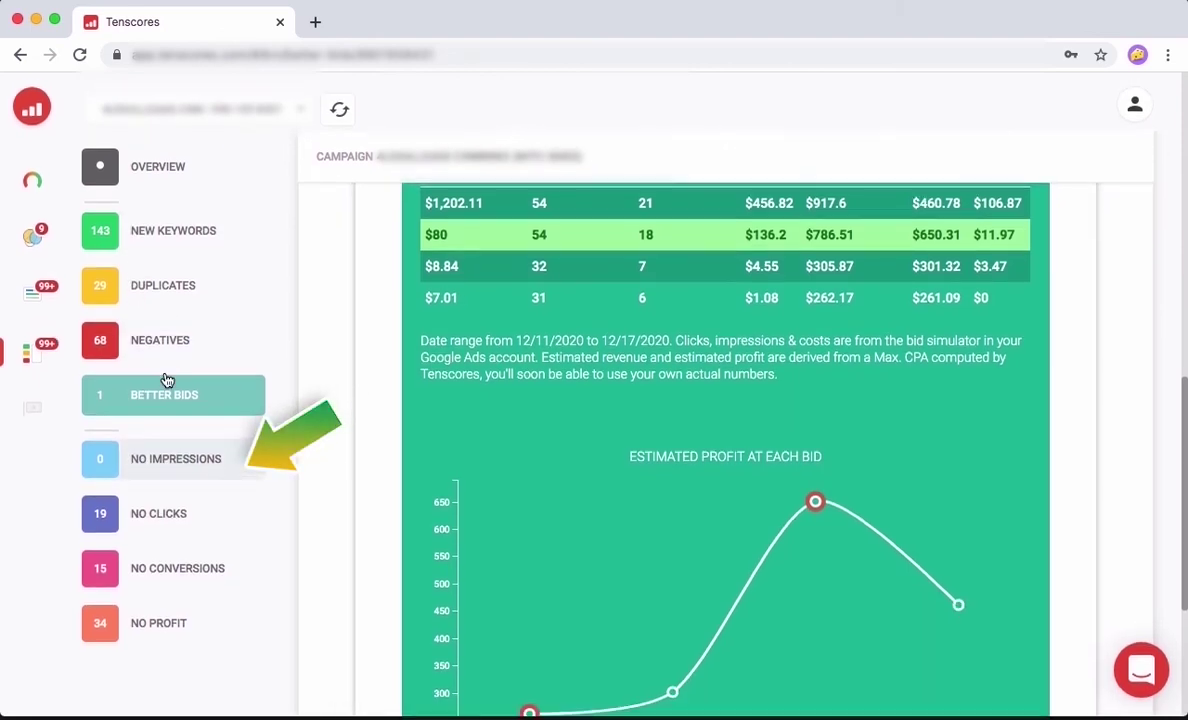